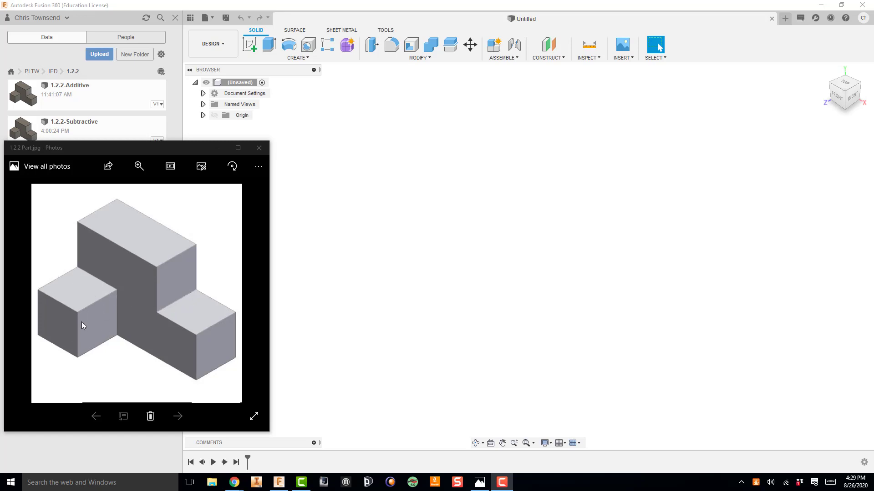
# - Sketch a rectangle 2.25 in wide and 1.5 in high from the origin on the front plane and finish the sketch
pyautogui.click(217, 148)
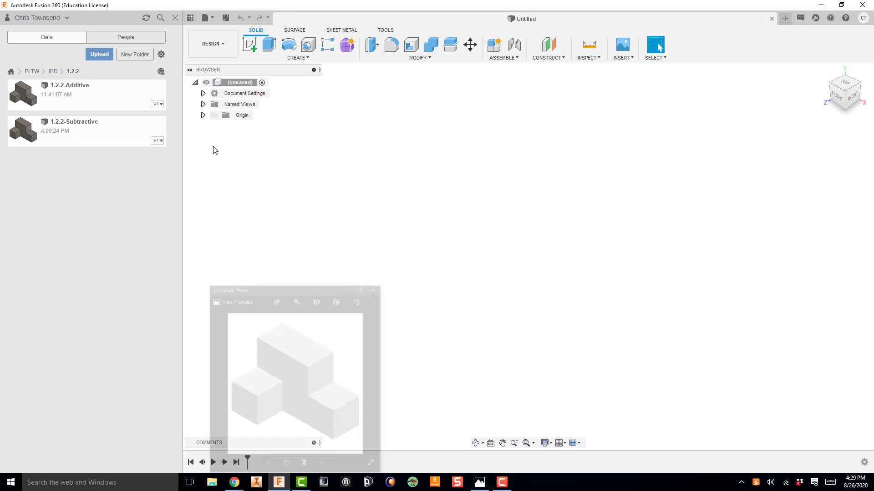
pyautogui.click(249, 46)
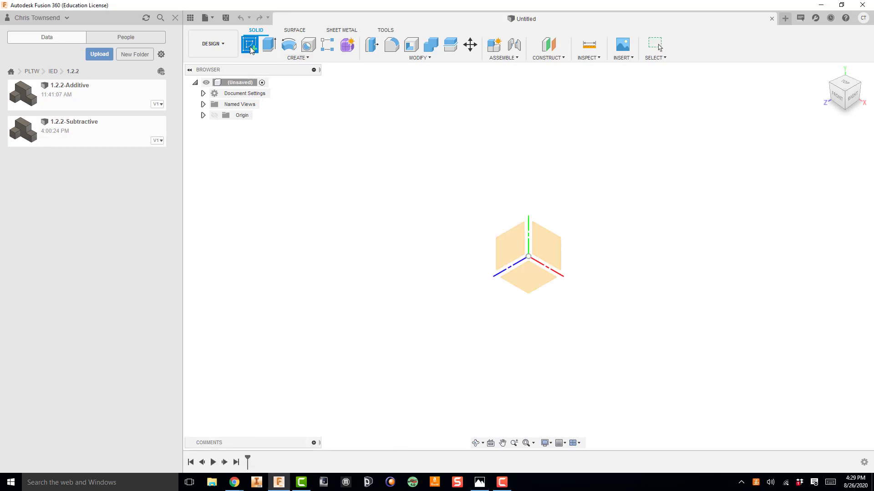
pyautogui.click(547, 239)
pyautogui.moveTo(520, 238); pyautogui.dragTo(396, 241, button='middle')
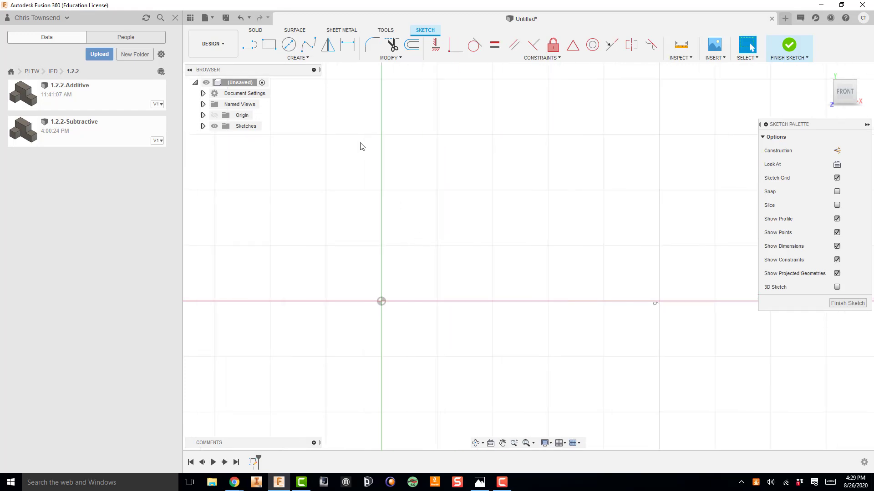
pyautogui.click(268, 46)
pyautogui.click(382, 301)
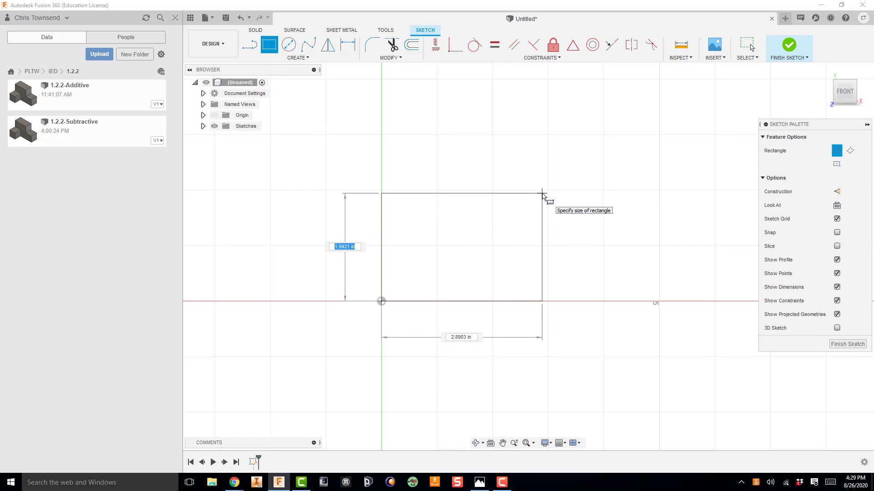
pyautogui.write('1.5')
pyautogui.press('Tab')
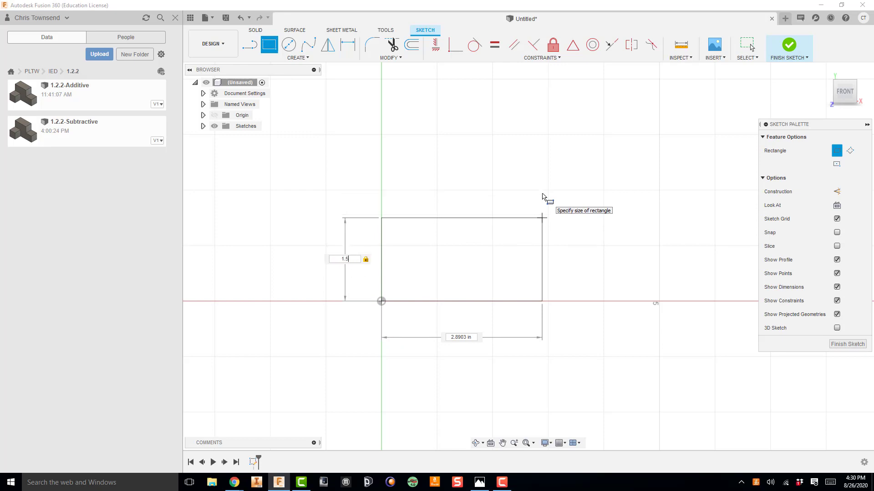
pyautogui.write('2.25')
pyautogui.press('Tab')
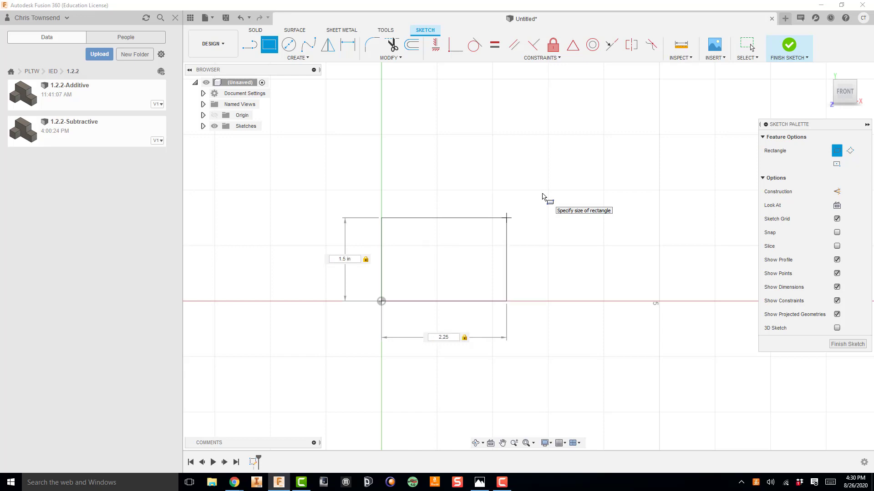
pyautogui.press('Return')
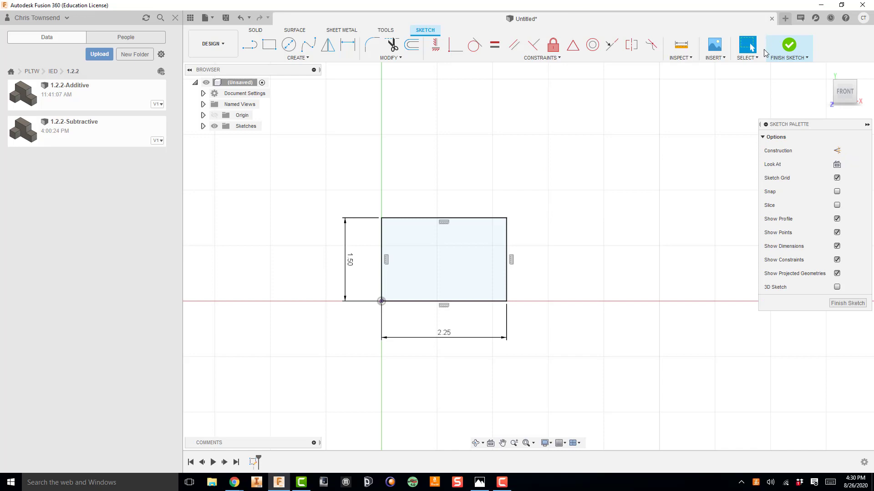
pyautogui.click(788, 45)
# - Extrude the rectangle 0.75 in as a new body
pyautogui.moveTo(602, 182); pyautogui.dragTo(497, 176, button='middle')
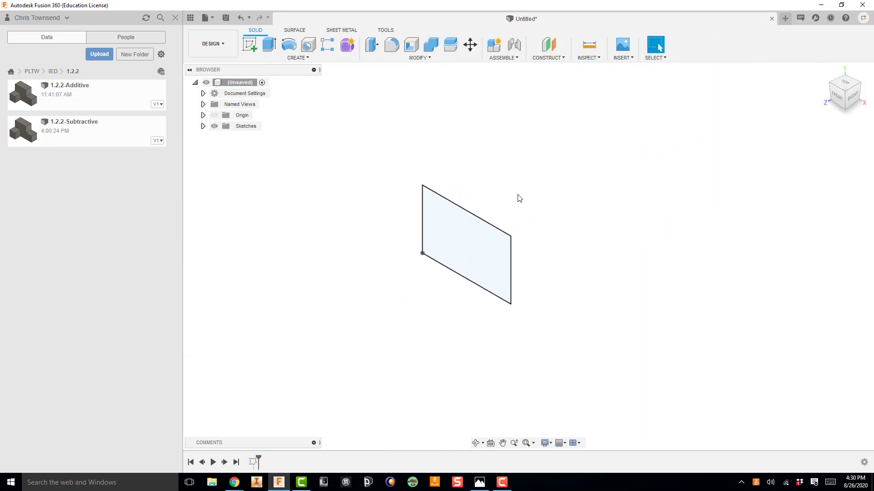
pyautogui.press('e')
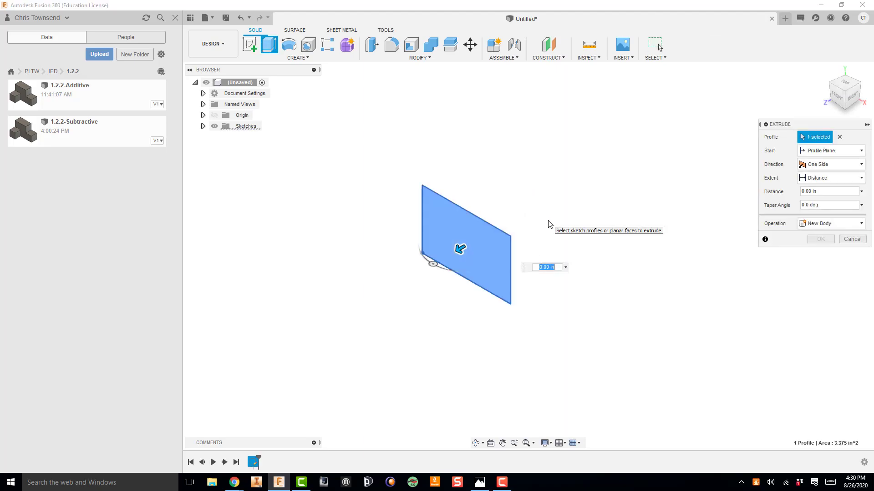
pyautogui.write('.75')
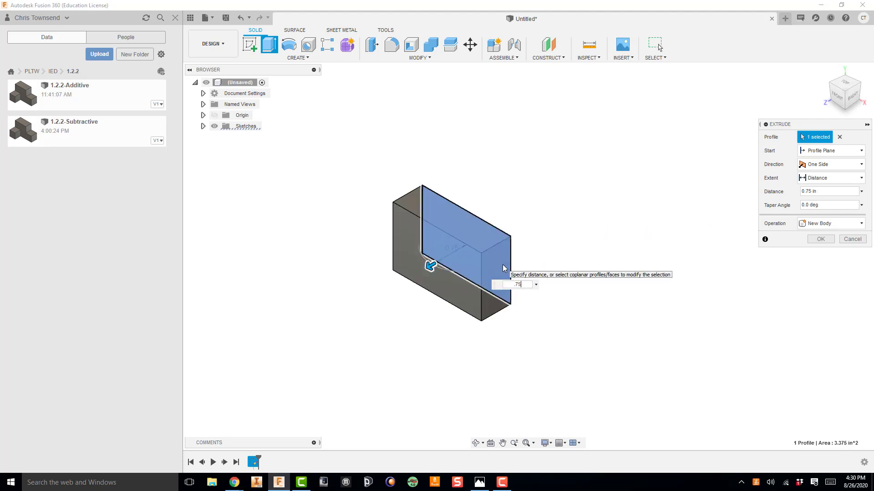
pyautogui.press('Return')
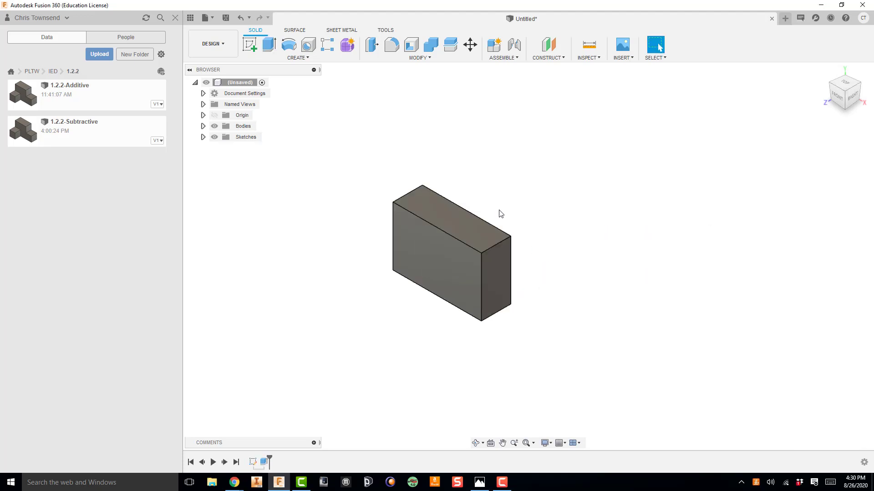
# - Sketch a 0.75 by 0.75 in square inward from the upper-right corner of the block's front face and finish the sketch
pyautogui.click(249, 44)
pyautogui.click(401, 215)
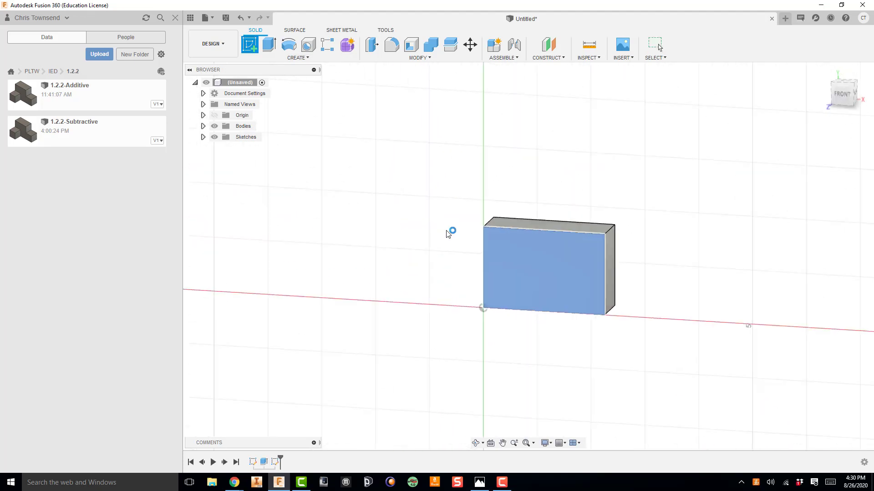
pyautogui.click(269, 44)
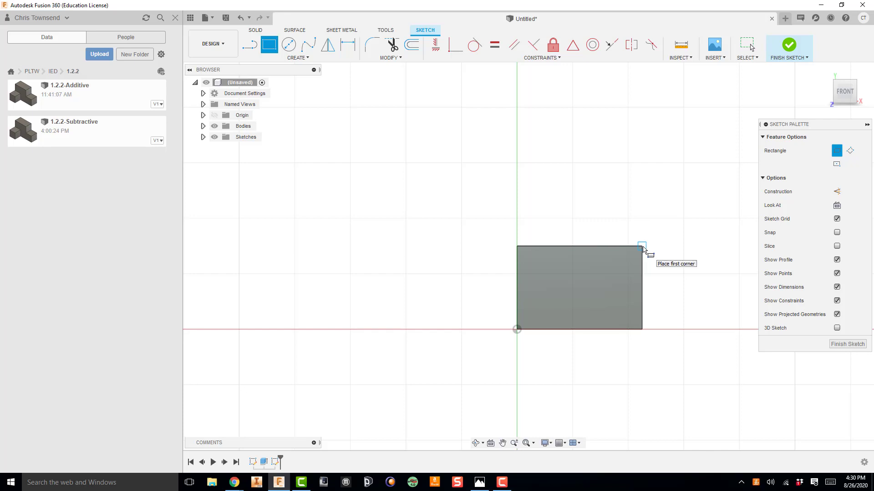
pyautogui.click(642, 247)
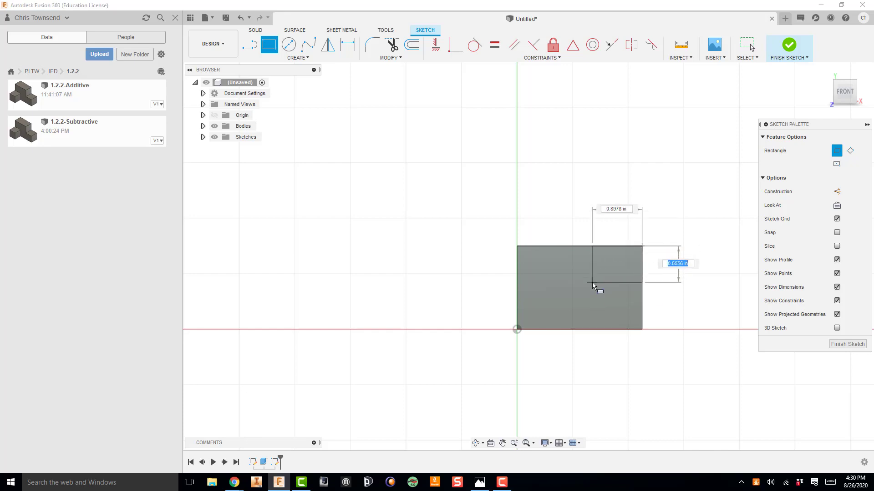
pyautogui.write('.75')
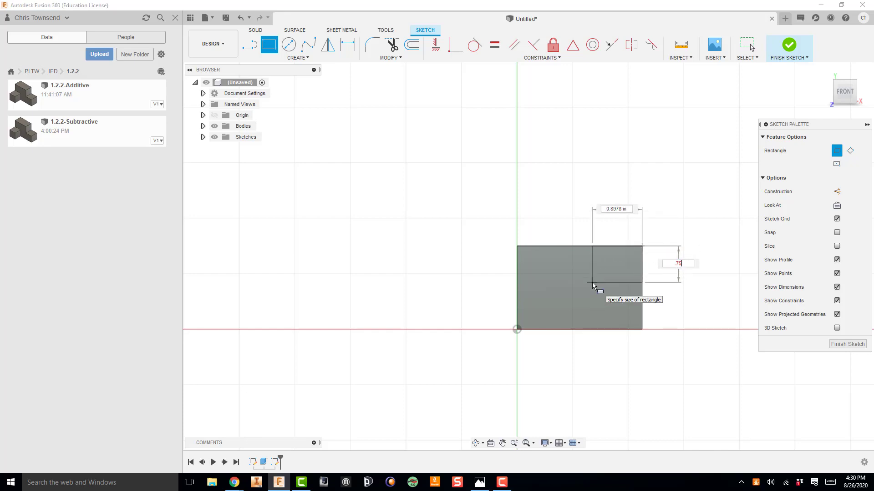
pyautogui.press('Tab')
pyautogui.press('Tab')
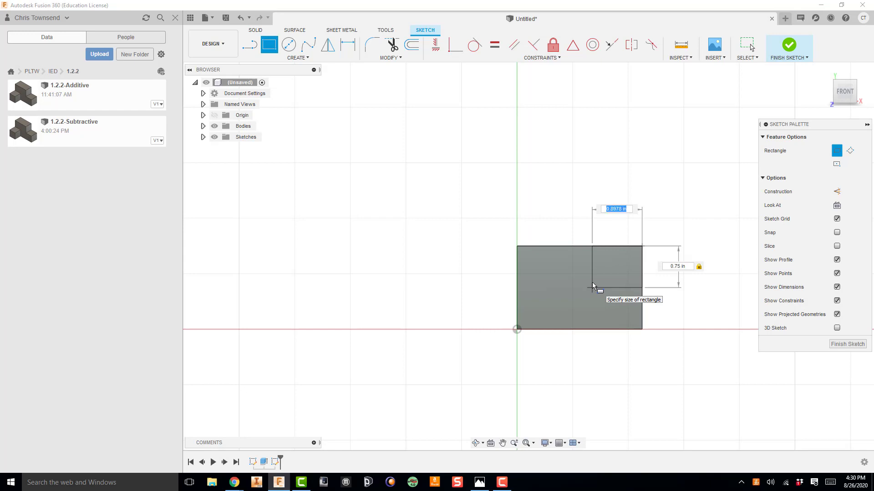
pyautogui.write('.75')
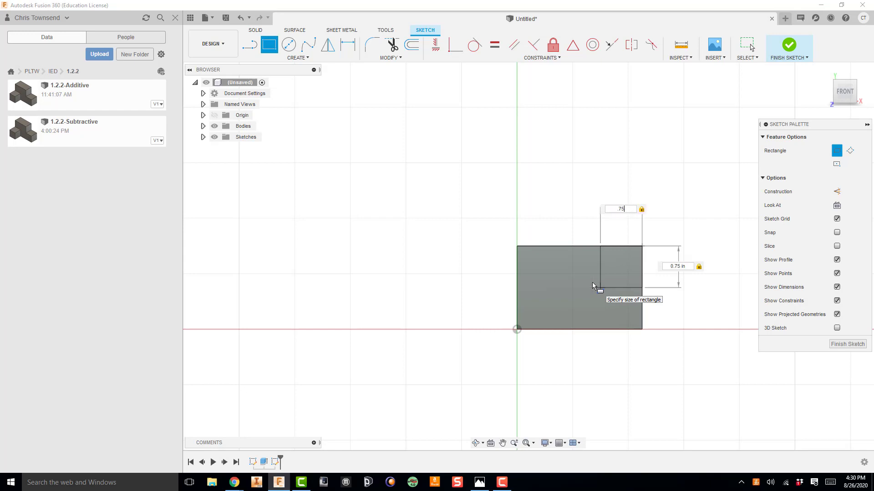
pyautogui.press('Return')
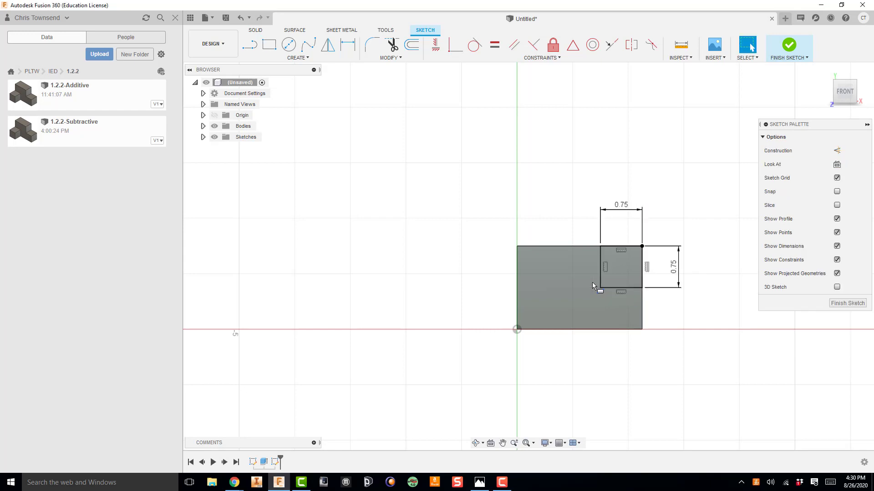
pyautogui.click(789, 45)
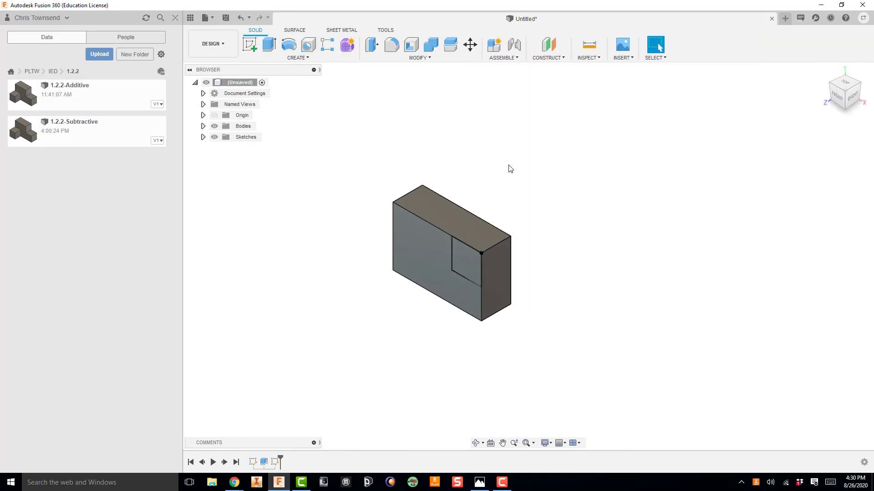
# - Cut the corner square back through the block with Extrude, using the All extent
pyautogui.press('e')
pyautogui.click(462, 259)
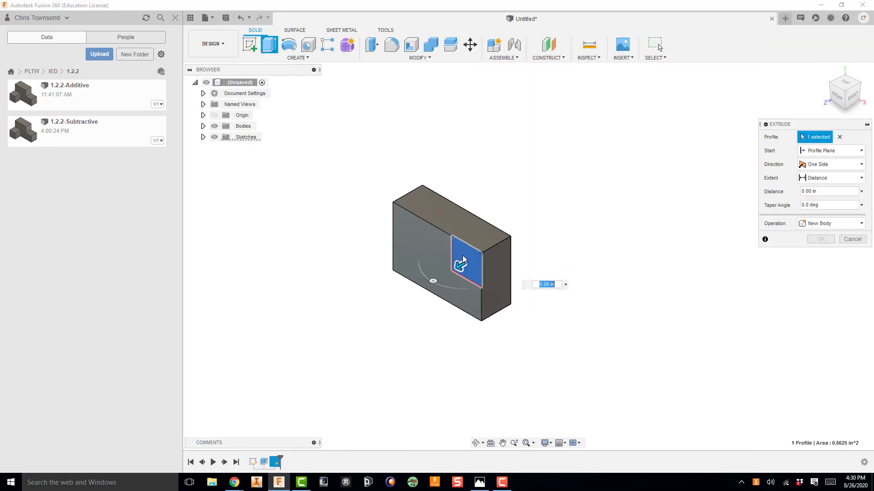
pyautogui.moveTo(461, 265); pyautogui.dragTo(514, 233)
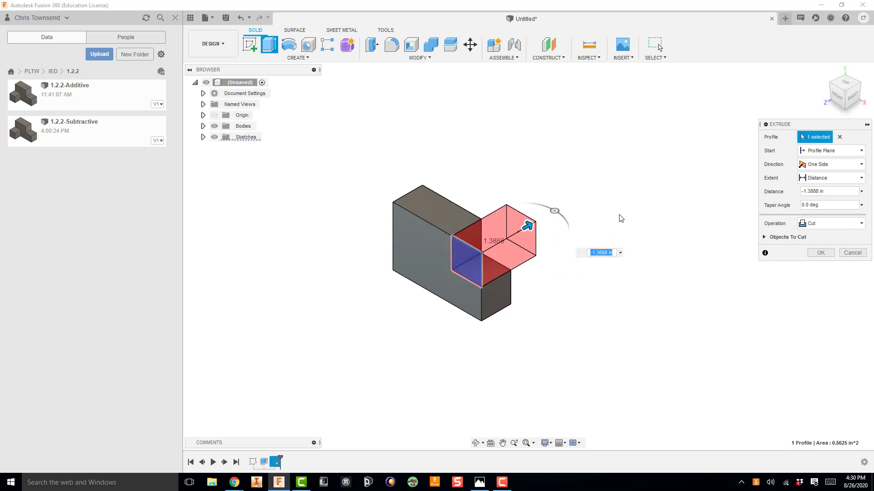
pyautogui.click(819, 179)
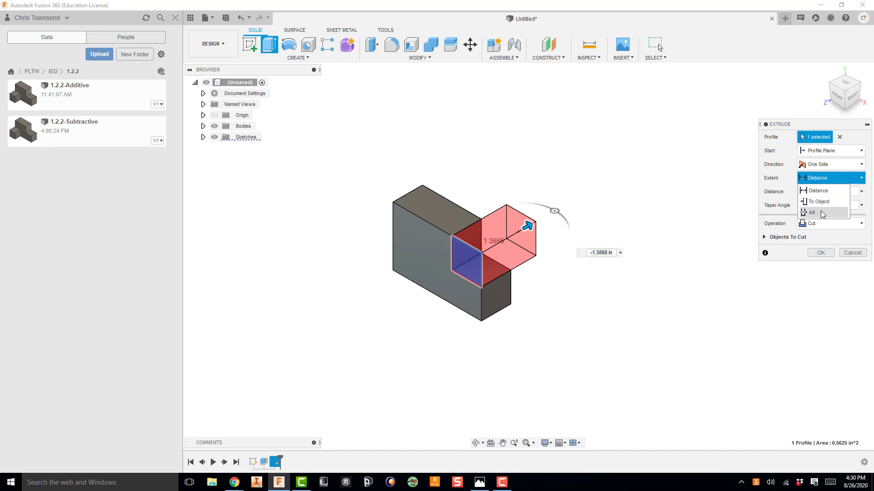
pyautogui.click(823, 214)
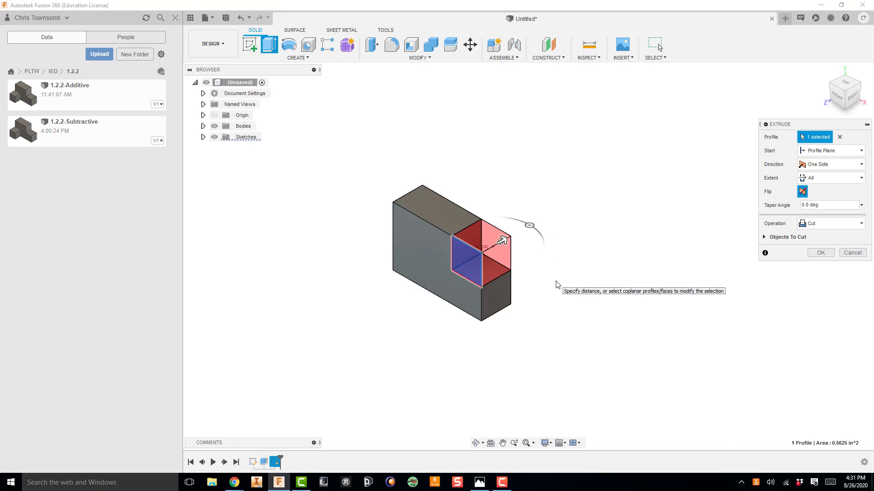
pyautogui.press('Return')
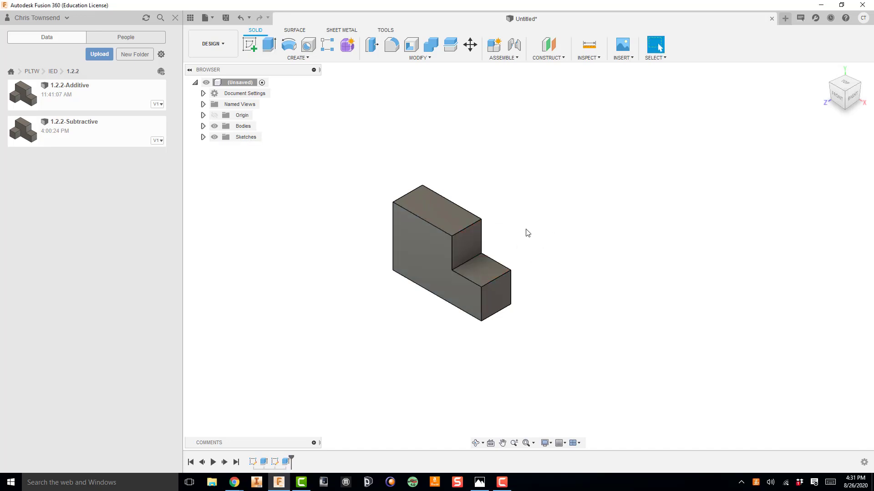
# - Sketch a 0.75 by 0.75 in square from the origin at the front face's lower-left corner and finish the sketch
pyautogui.click(251, 47)
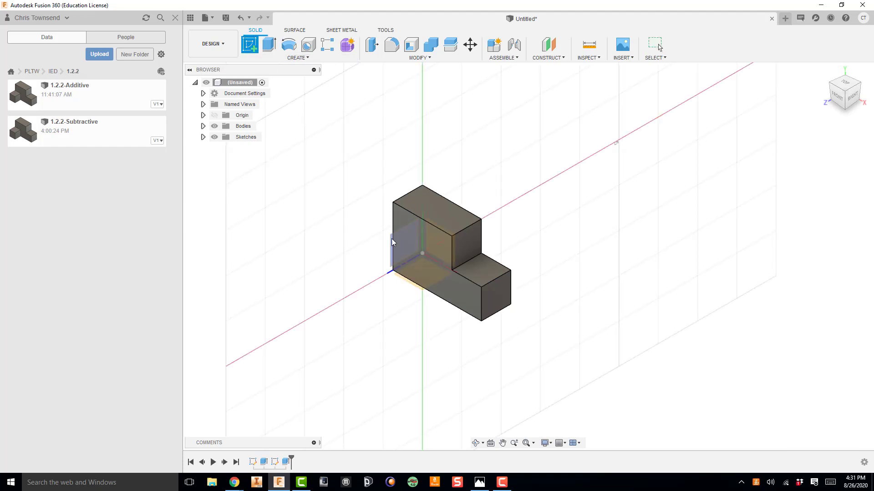
pyautogui.click(414, 230)
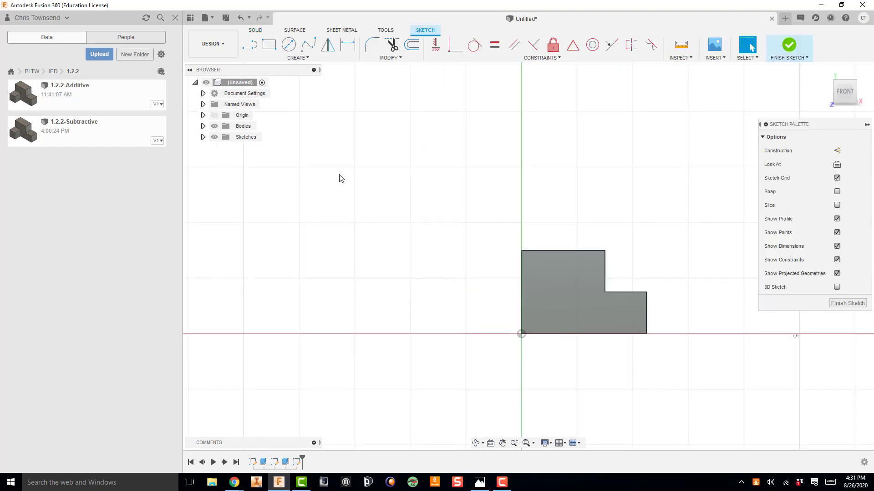
pyautogui.press('r')
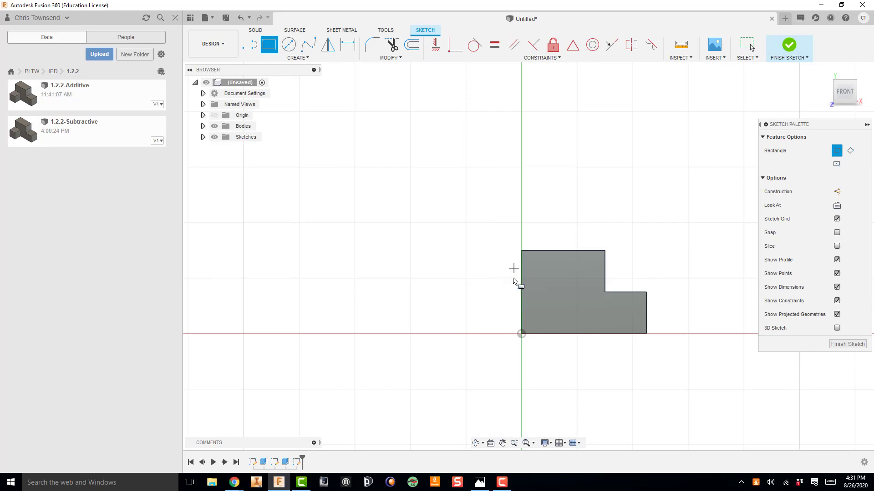
pyautogui.click(521, 334)
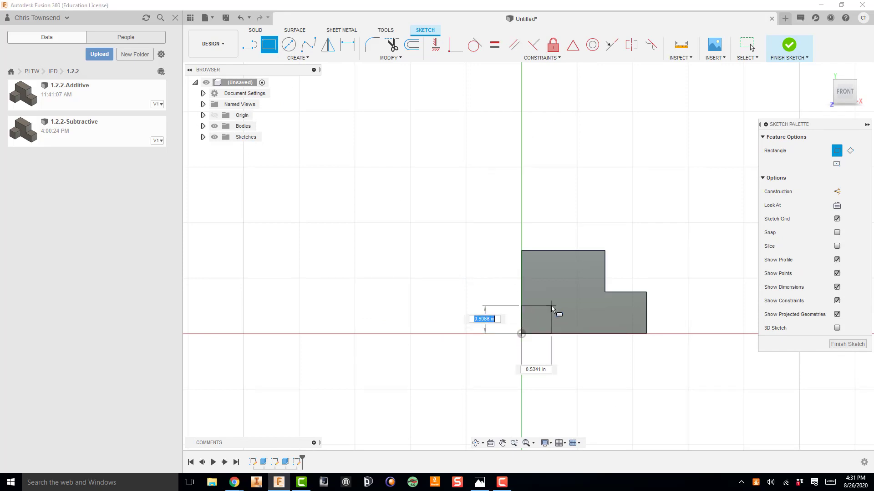
pyautogui.write('.75')
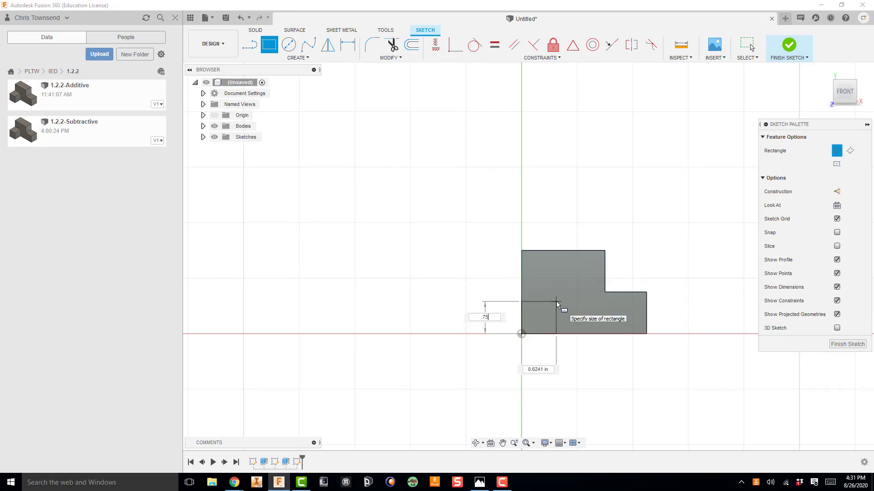
pyautogui.press('Tab')
pyautogui.press('BackSpace')
pyautogui.write('.75')
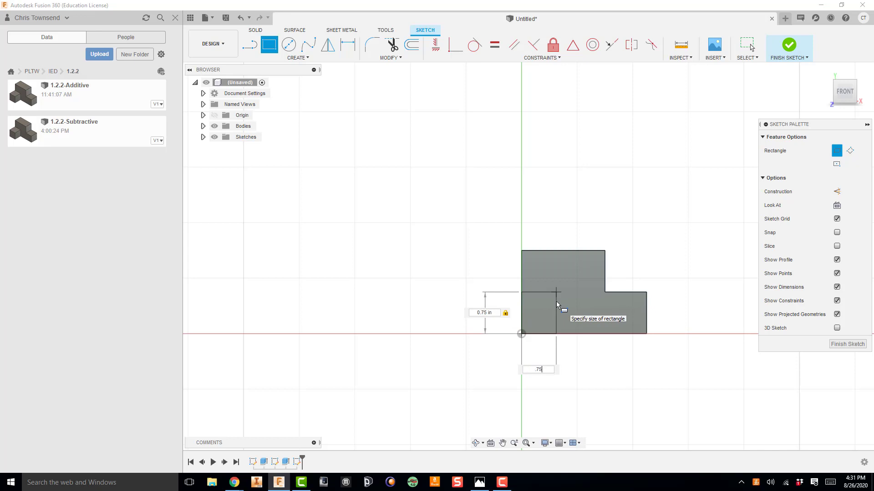
pyautogui.press('Return')
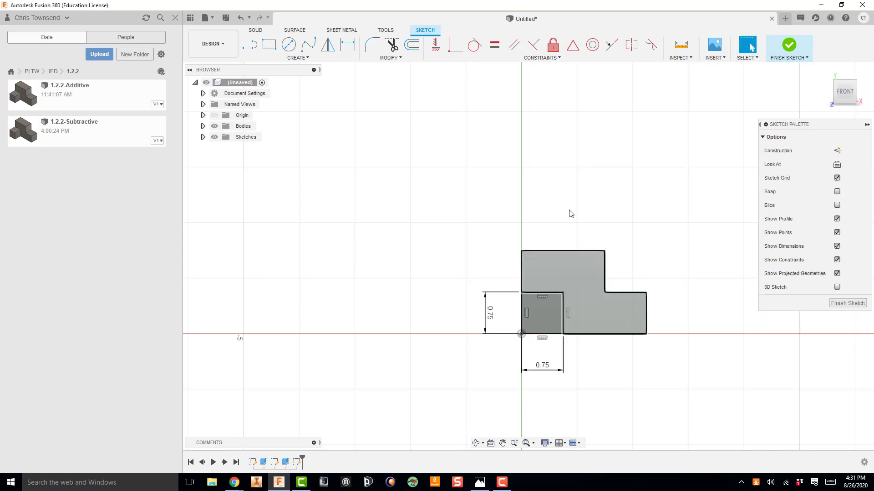
pyautogui.click(789, 46)
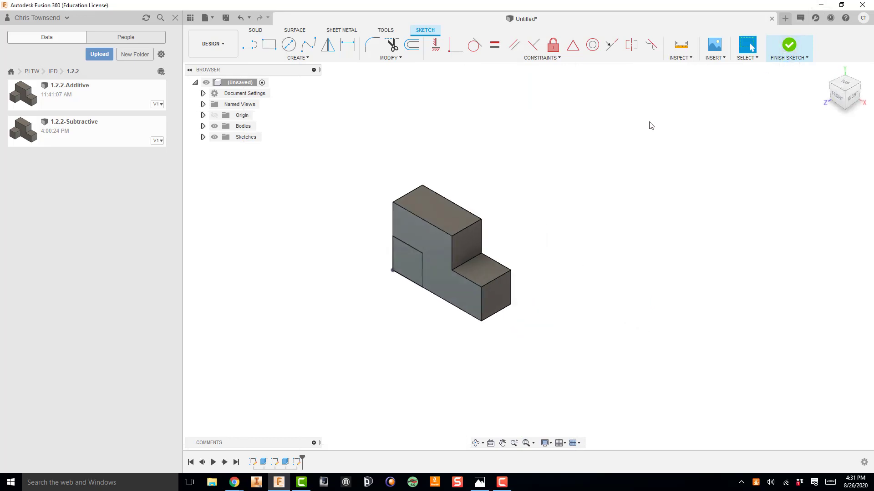
# - Extrude the lower-left square 0.75 in outward from the block's front face, joined to the existing body
pyautogui.press('e')
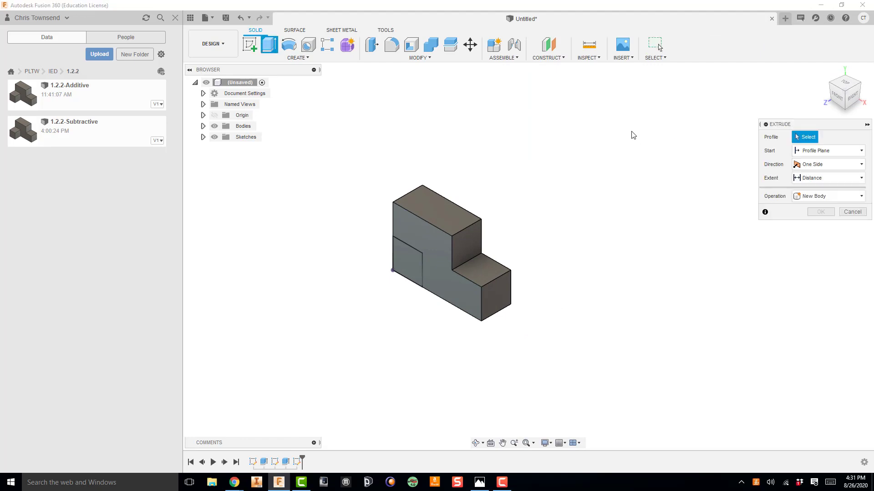
pyautogui.click(404, 258)
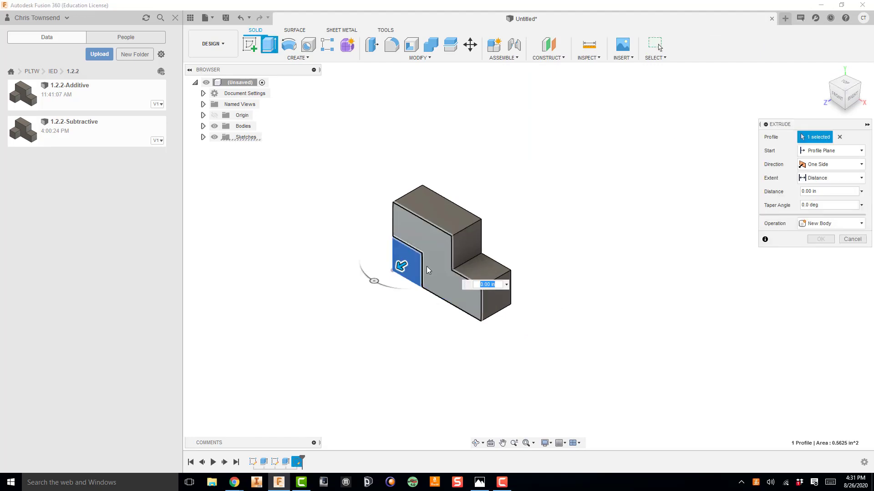
pyautogui.moveTo(394, 269); pyautogui.dragTo(384, 277)
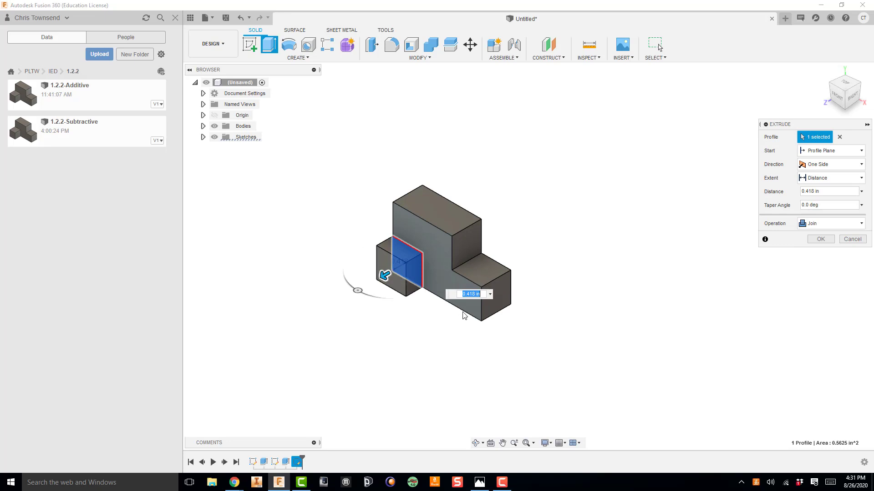
pyautogui.press('BackSpace')
pyautogui.write('.75')
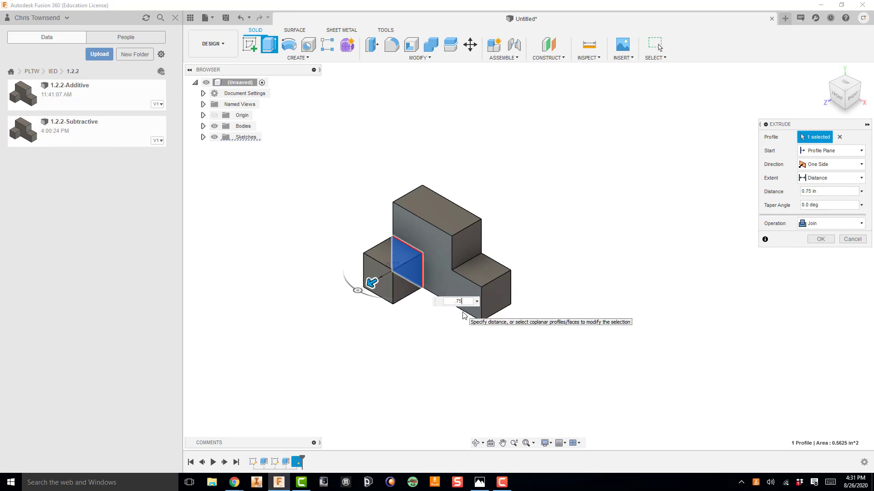
pyautogui.press('Return')
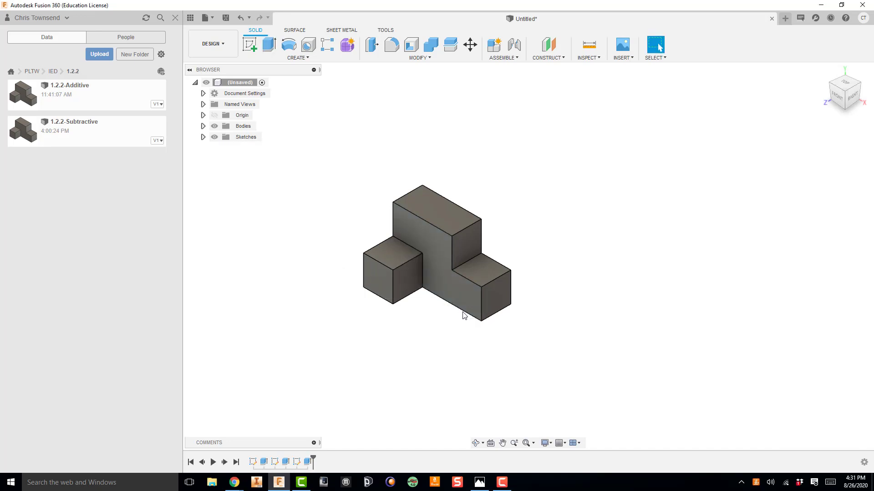
# - Bring up the reference picture 1.2.2 Part.jpg in Photos, compare it with the finished model, and put it away again
pyautogui.click(479, 482)
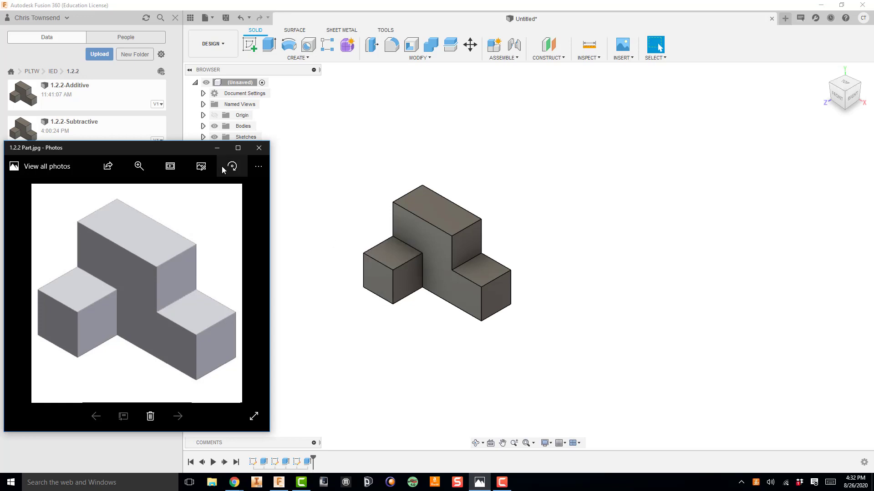
pyautogui.moveTo(213, 146); pyautogui.dragTo(217, 148)
pyautogui.click(219, 150)
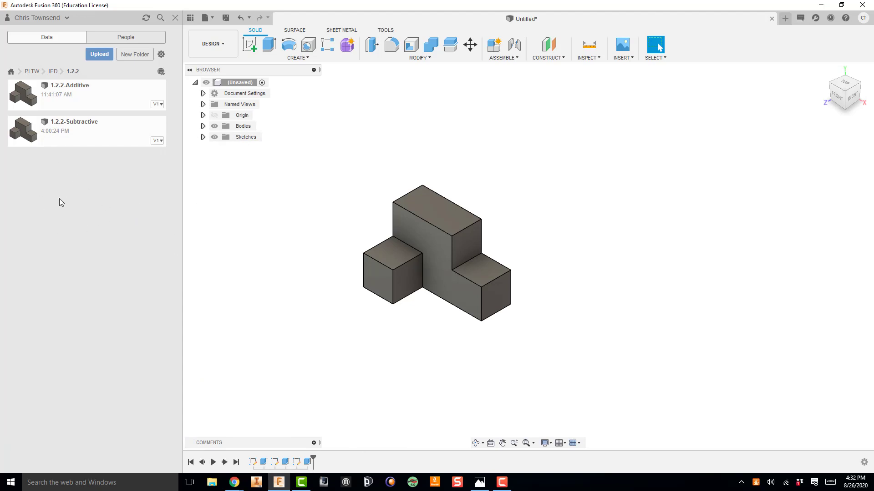
# - Save the design as "1.2.2-Additive and Subtractive" in the PLTW > IED > 1.2.2 folder
pyautogui.click(225, 18)
pyautogui.write('1.2.2')
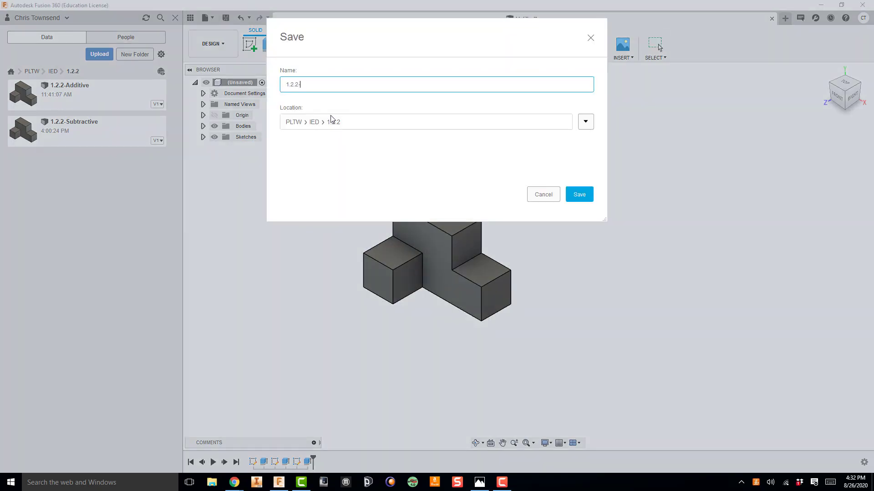
pyautogui.write('-Additive and Subtractive')
pyautogui.click(581, 199)
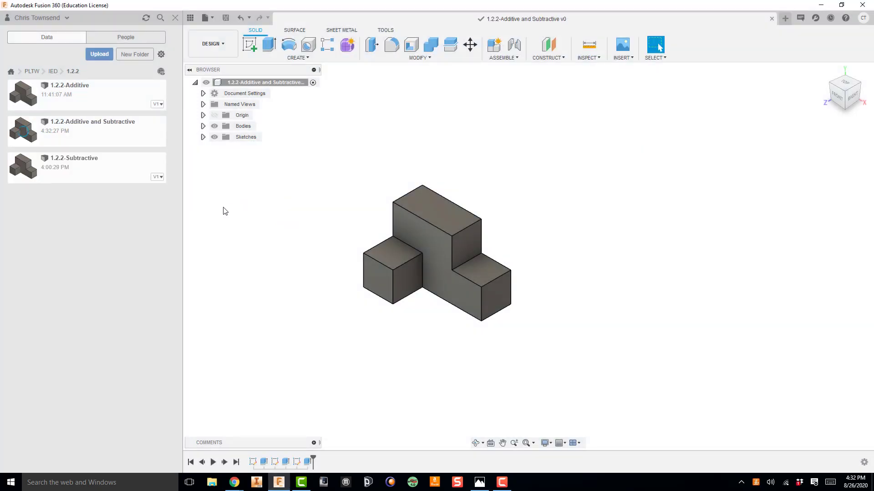